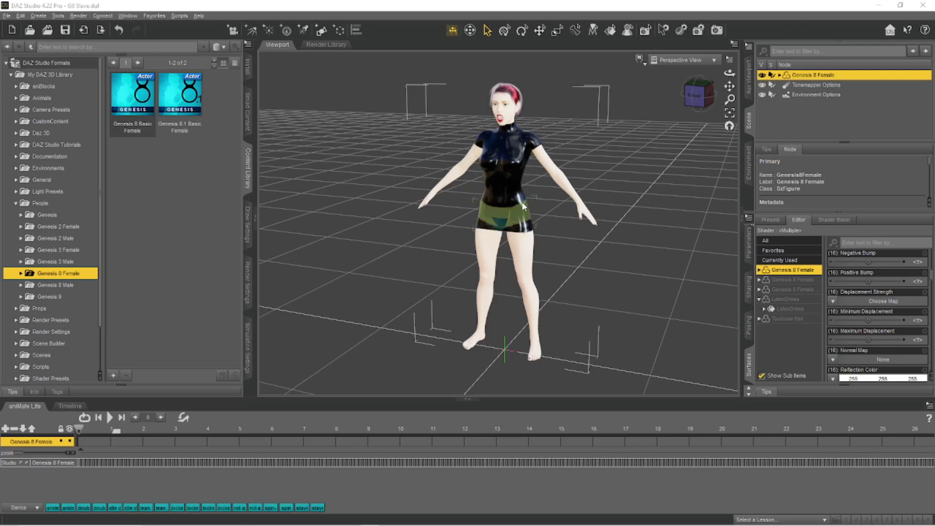
Play the spin aniBlock from the aniMate Lite strip on the Genesis 8 Female figure
click(288, 509)
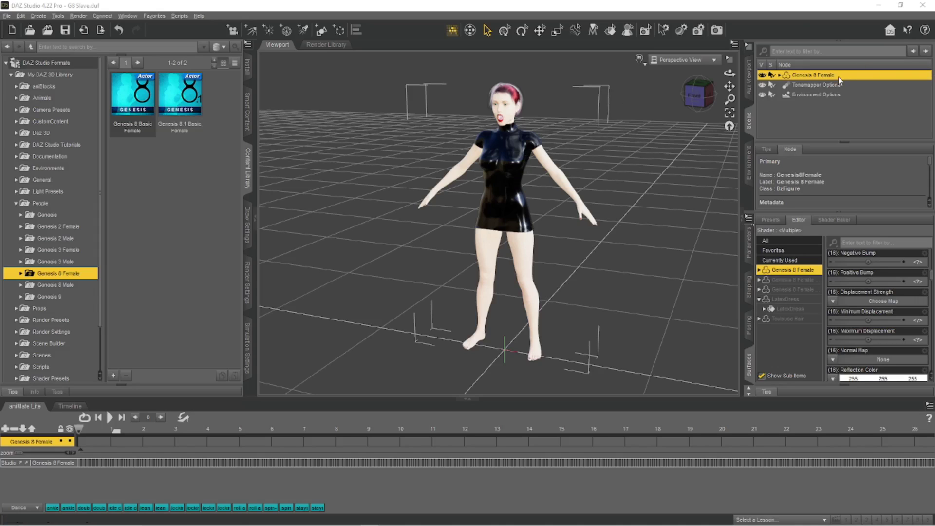
Start the Daz To Blender bridge with Advanced Settings shown, Export Morphs kept on, and Blender 3.5 as target
click(7, 15)
mouse_move(34, 172)
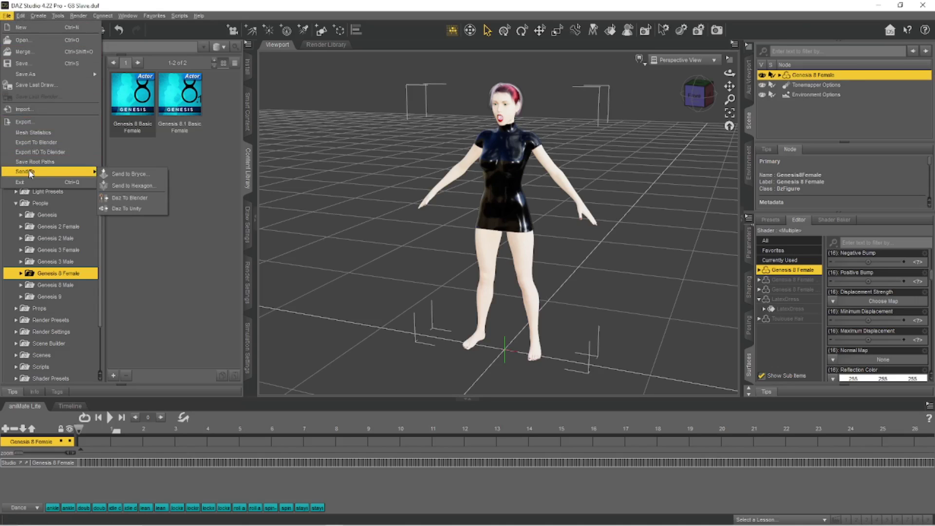
click(137, 198)
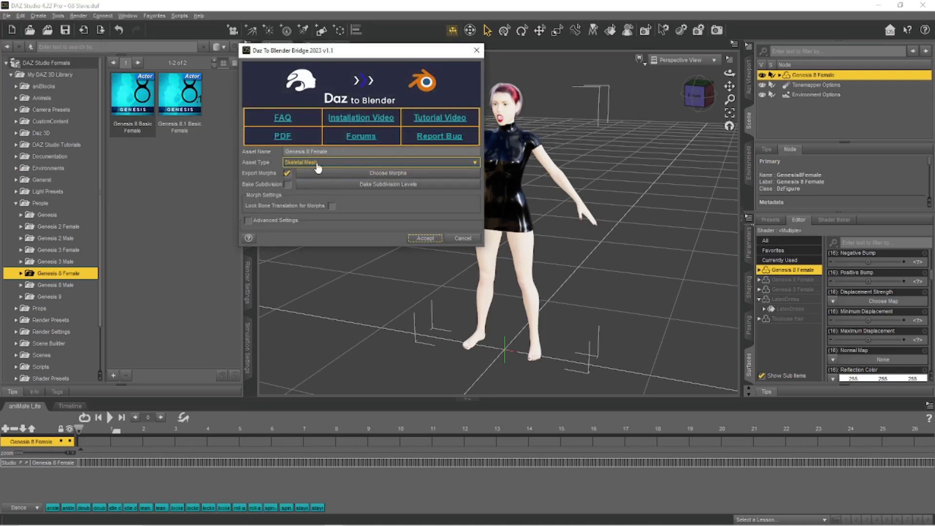
click(254, 221)
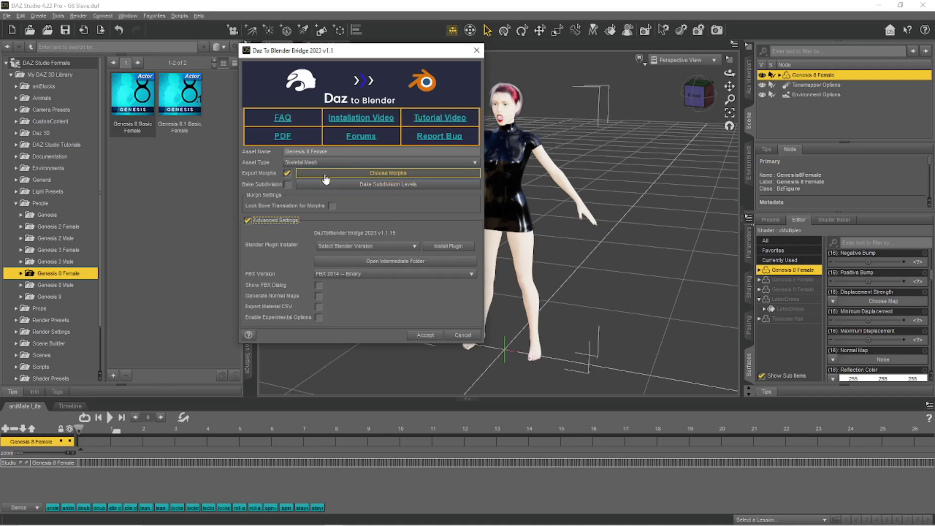
click(288, 173)
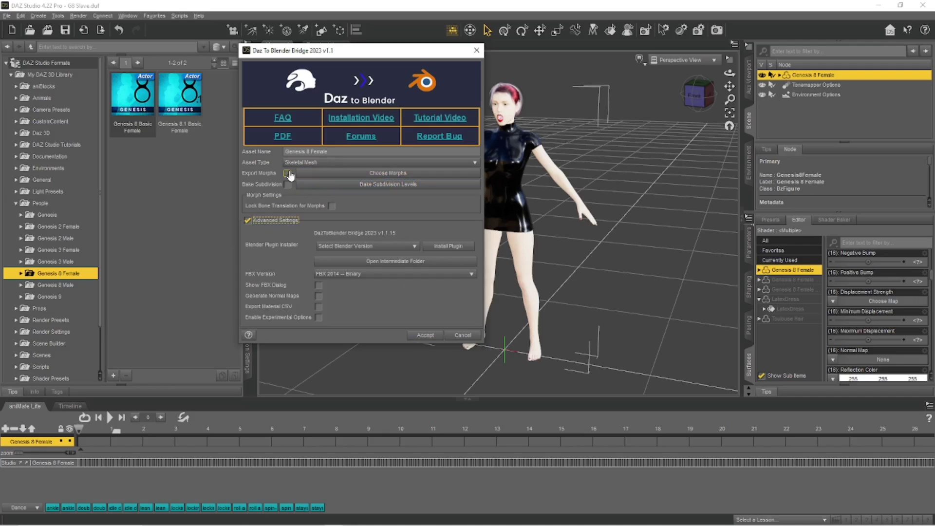
click(288, 173)
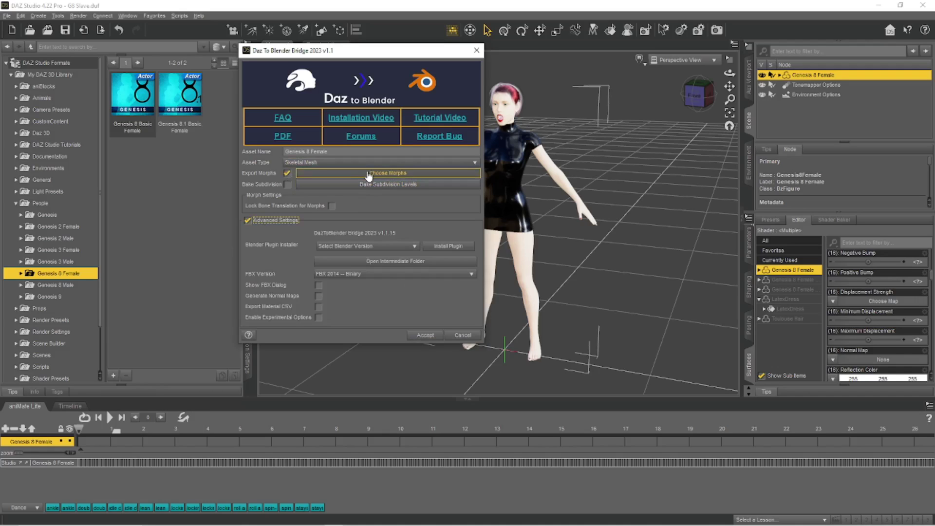
click(367, 249)
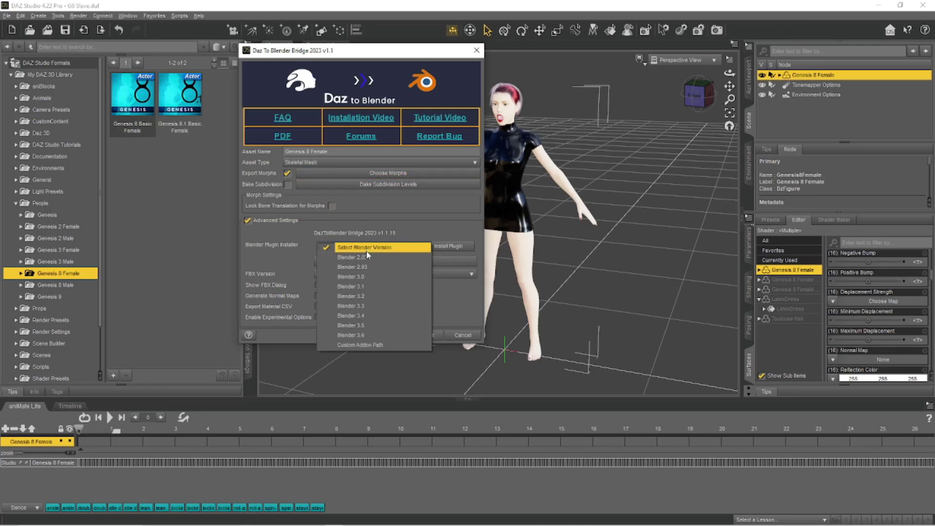
click(361, 325)
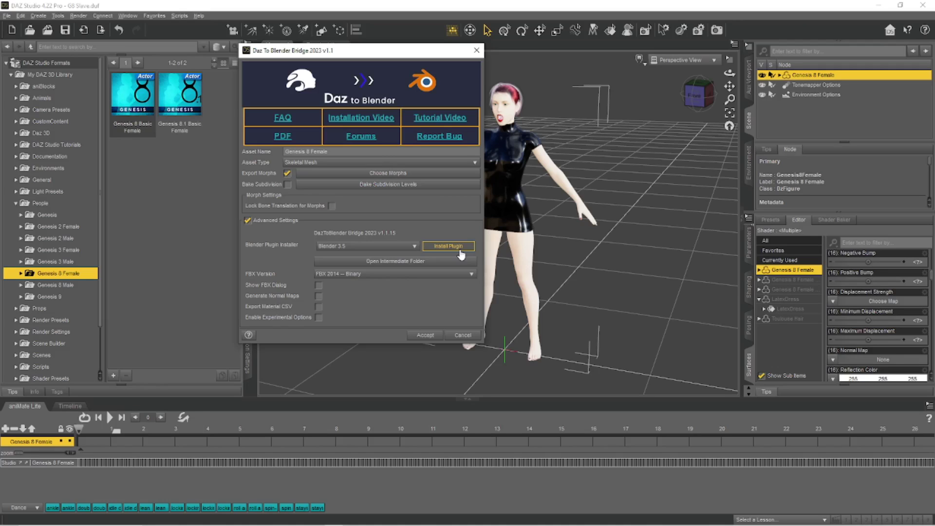
Accept the bridge settings to export Genesis 8 Female and dismiss the completion message
click(424, 337)
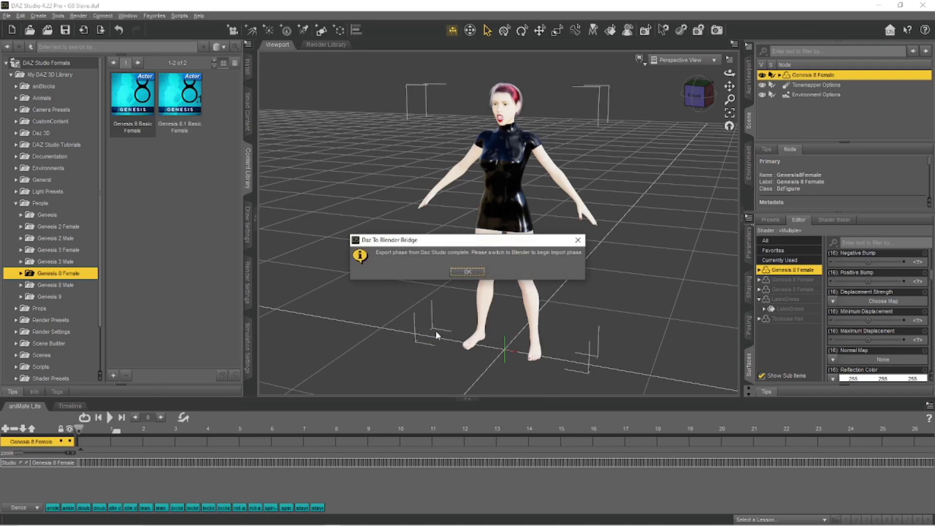
click(464, 276)
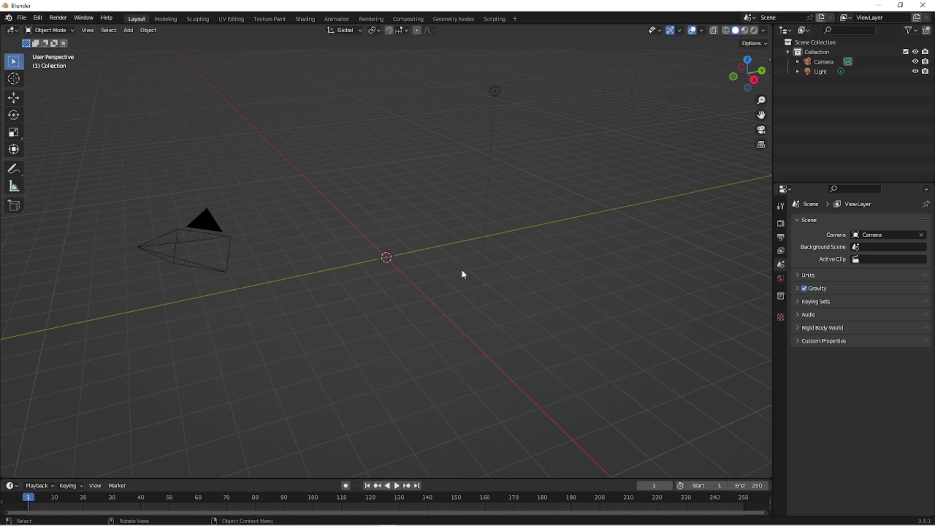
Use Import New Genesis Figure in Blender's Daz To Blender sidebar to bring in the figure
key(n)
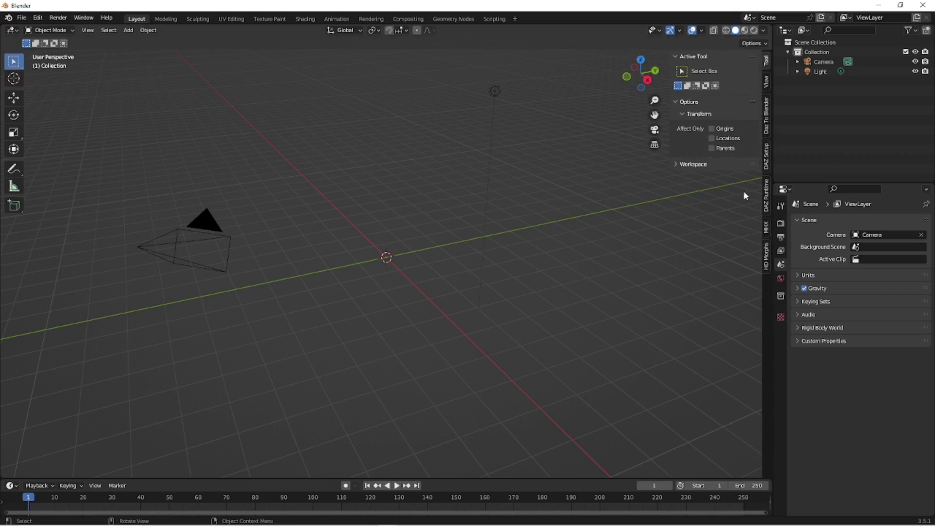
click(766, 117)
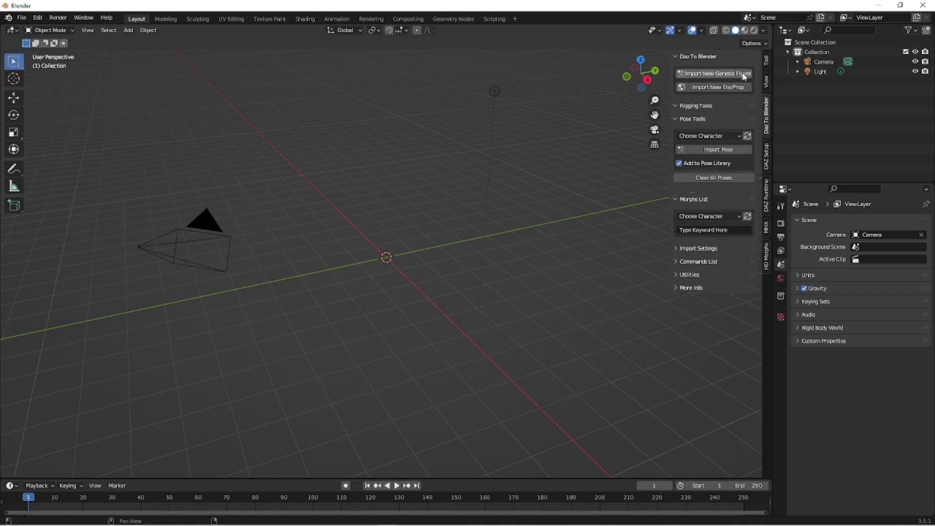
click(722, 73)
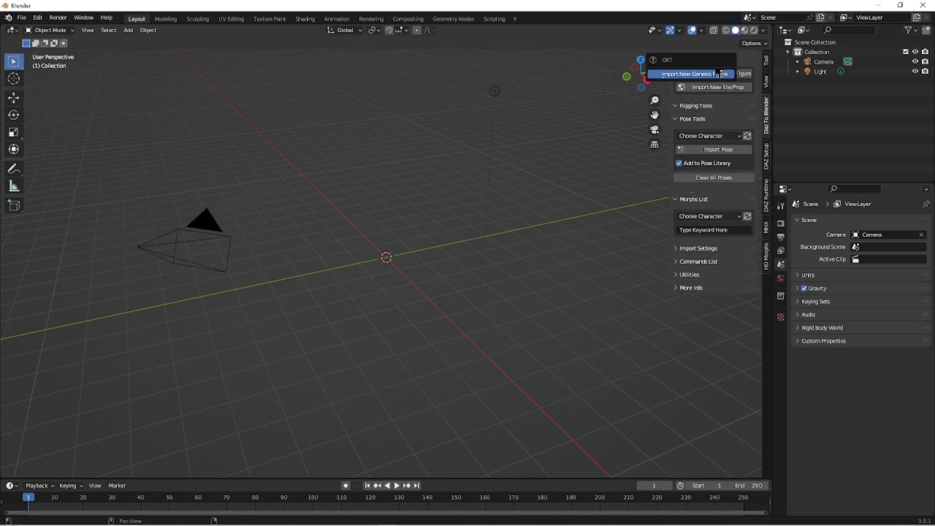
click(720, 73)
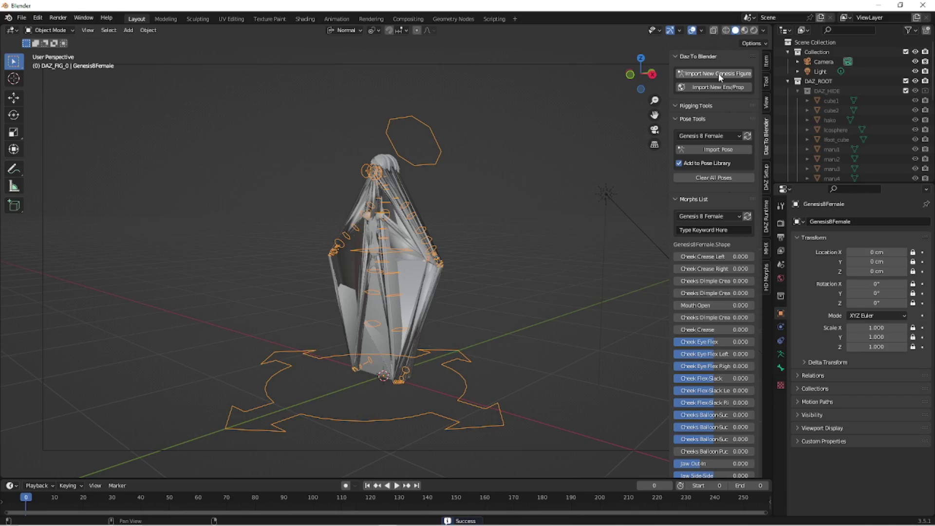
Deselect the imported Genesis 8 Female and orbit the view to see its spiky distortion
click(501, 279)
mouse_move(478, 285)
middle_down()
mouse_move(540, 290)
mouse_move(386, 306)
mouse_move(506, 307)
mouse_move(466, 279)
middle_up()
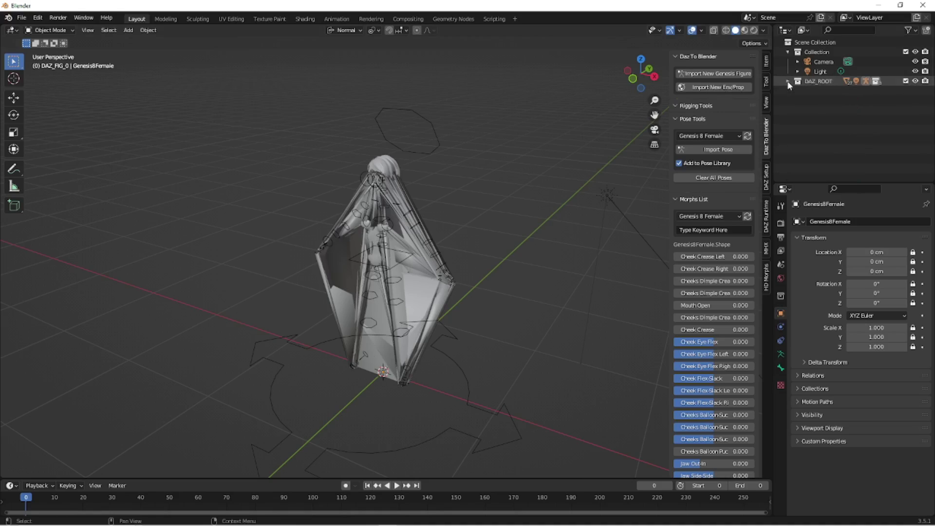
Delete the DAZ_HIDE collection and its whole hierarchy from the Outliner
click(824, 91)
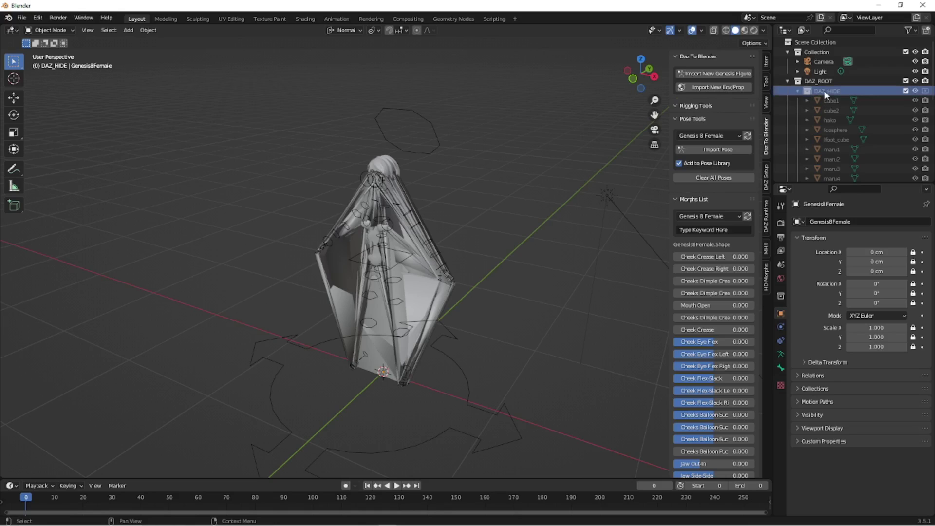
right_click(825, 91)
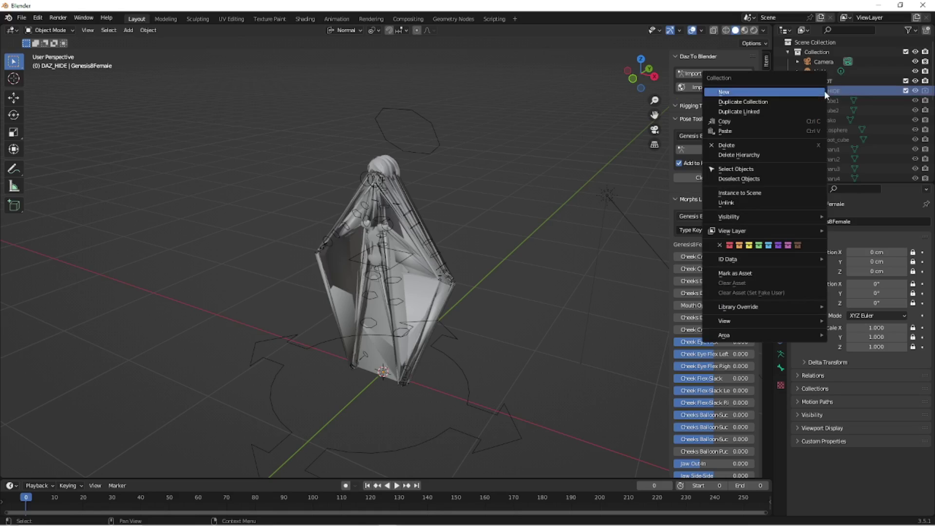
click(741, 154)
click(836, 121)
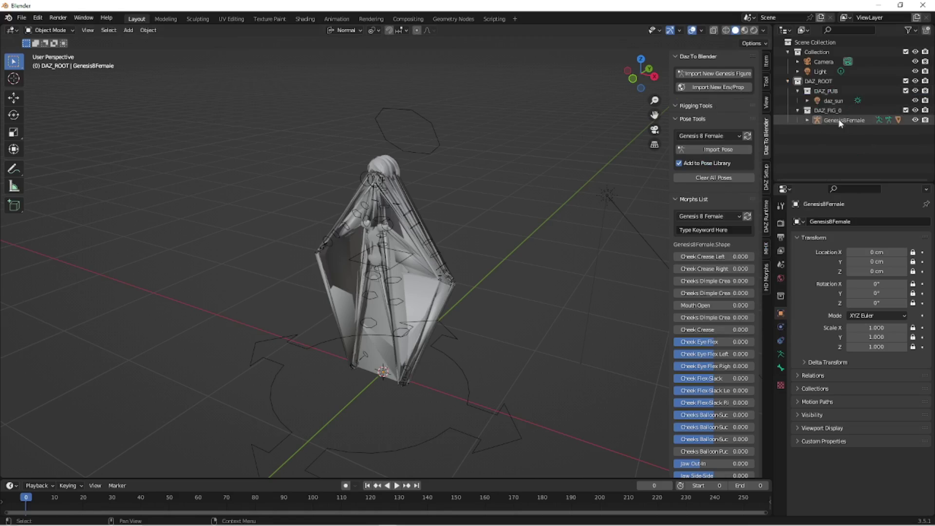
Delete the DAZ_PUB collection and its whole hierarchy, leaving Genesis8Female selected
click(826, 91)
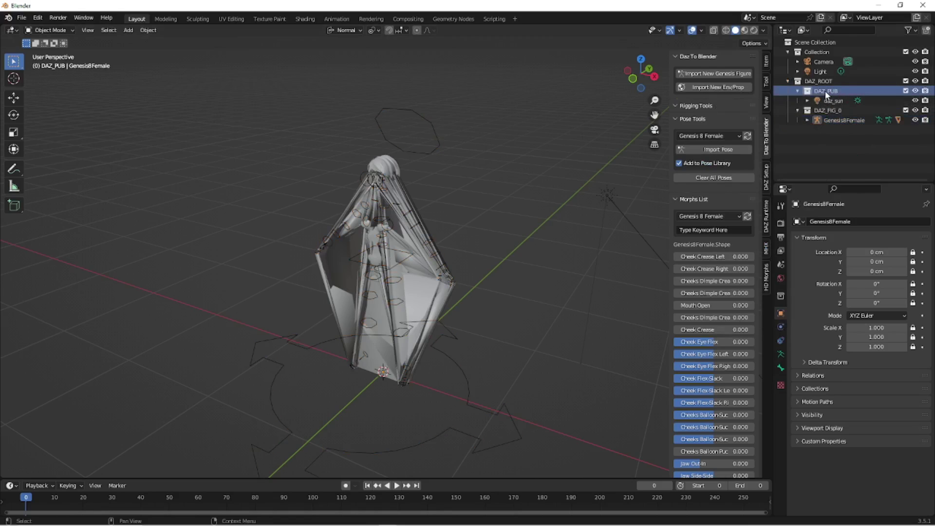
right_click(825, 91)
click(805, 101)
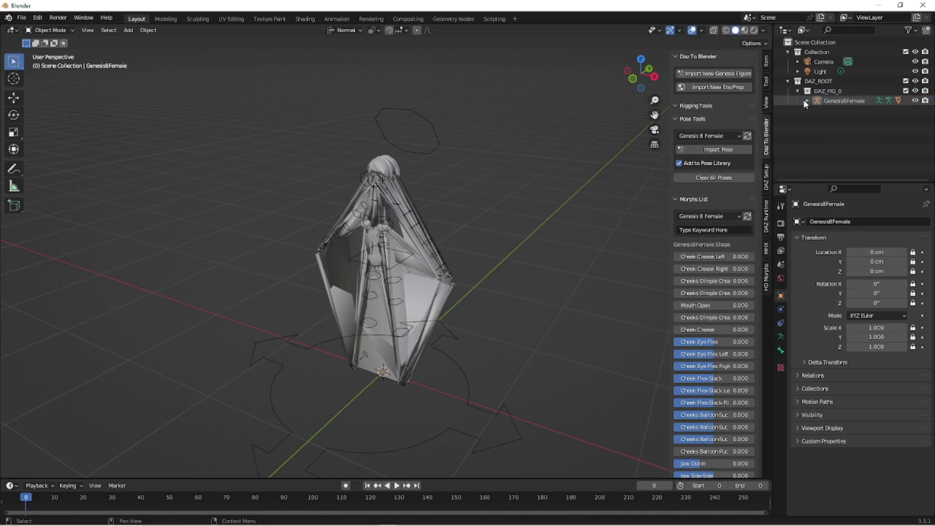
click(831, 101)
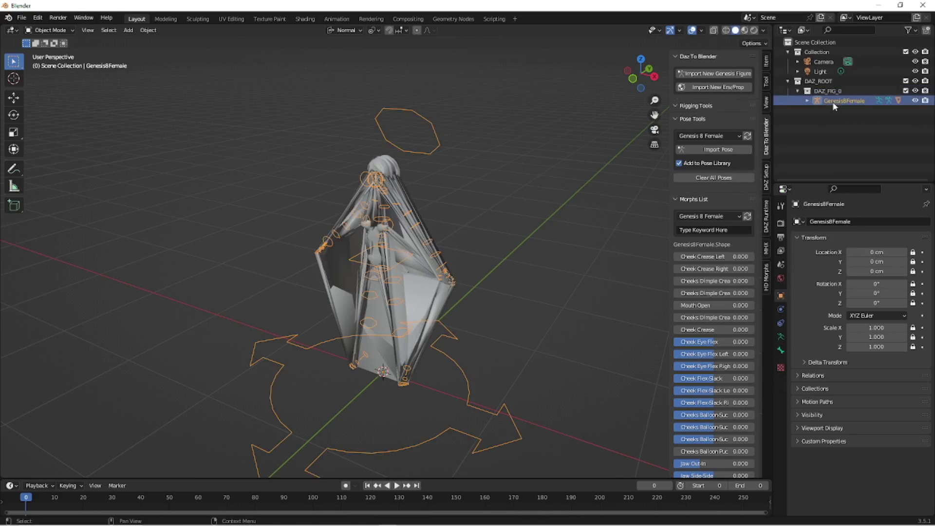
Expand Genesis8Female and inspect its armature, body, eyelashes, LatexDress_5860 and ToulouseHR meshes
click(806, 100)
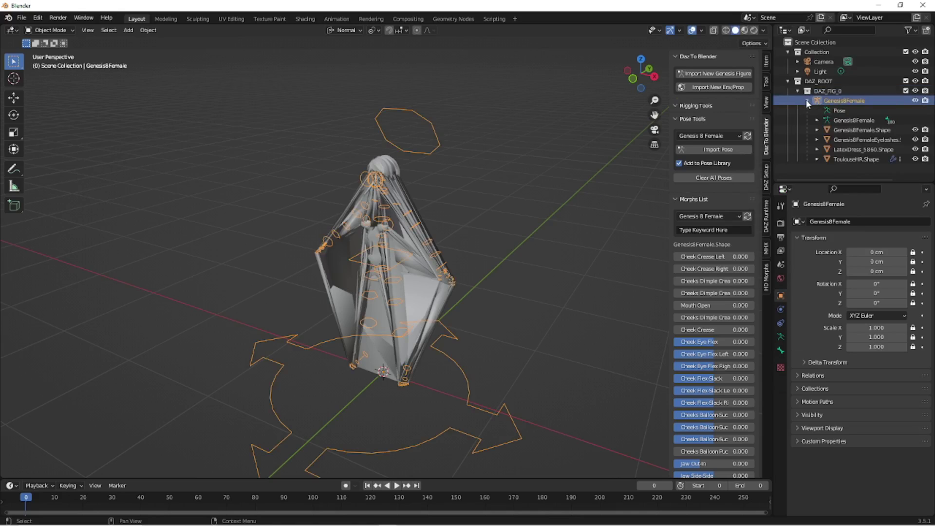
click(853, 123)
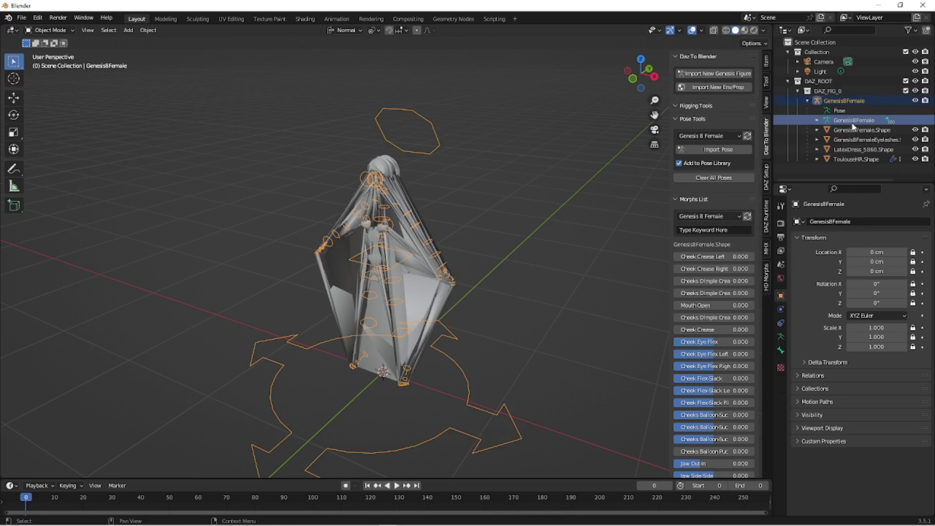
click(853, 127)
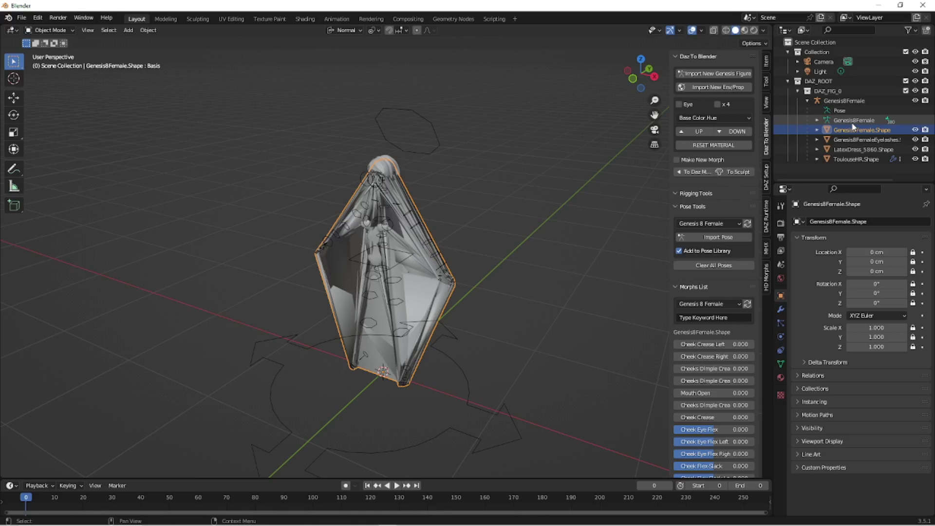
key(Down)
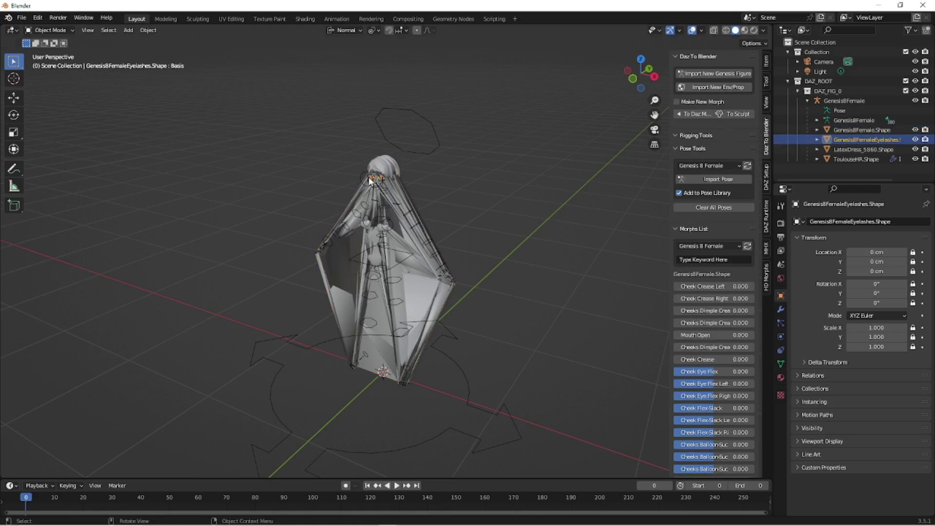
key(Down)
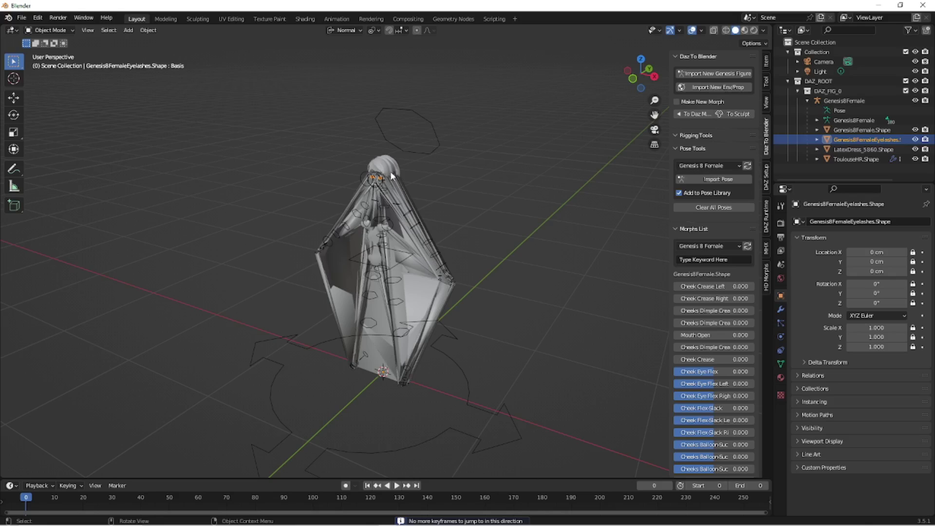
click(840, 149)
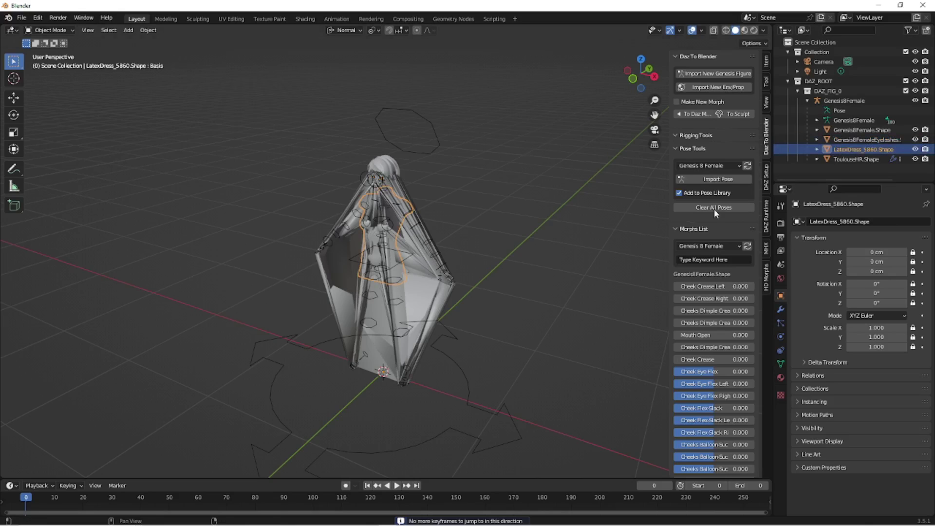
click(848, 155)
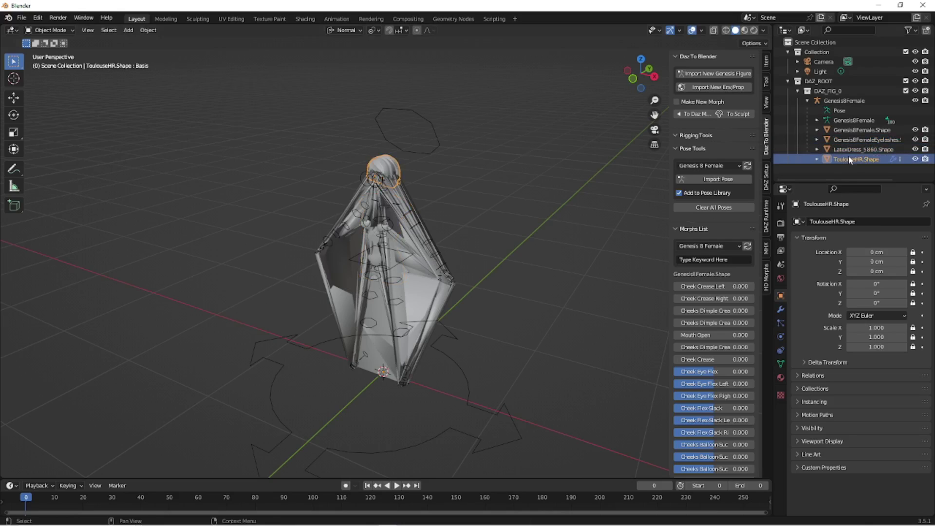
click(850, 130)
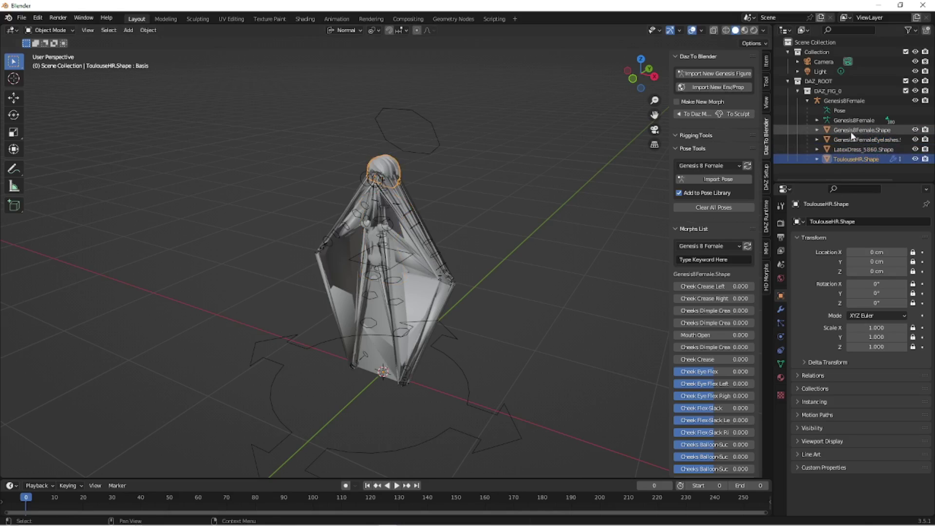
mouse_move(472, 250)
middle_down()
mouse_move(331, 245)
mouse_move(491, 250)
mouse_move(468, 243)
middle_up()
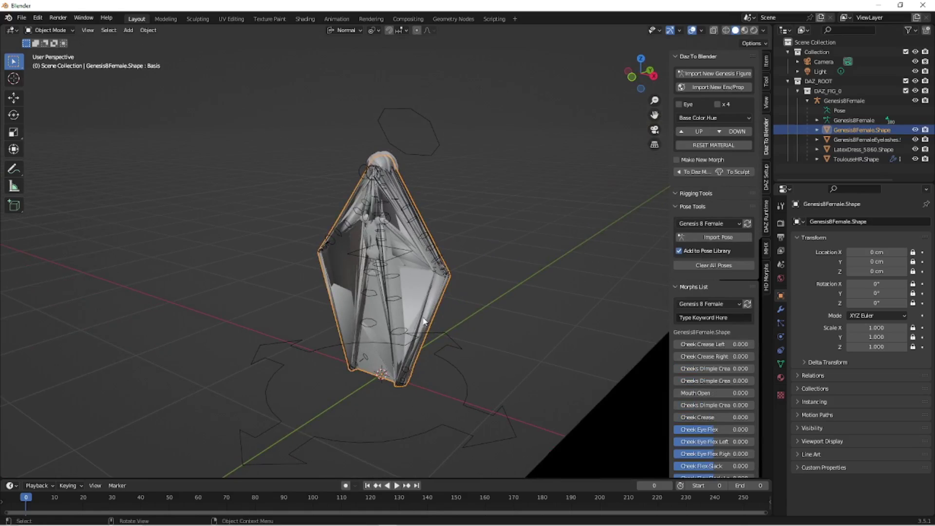